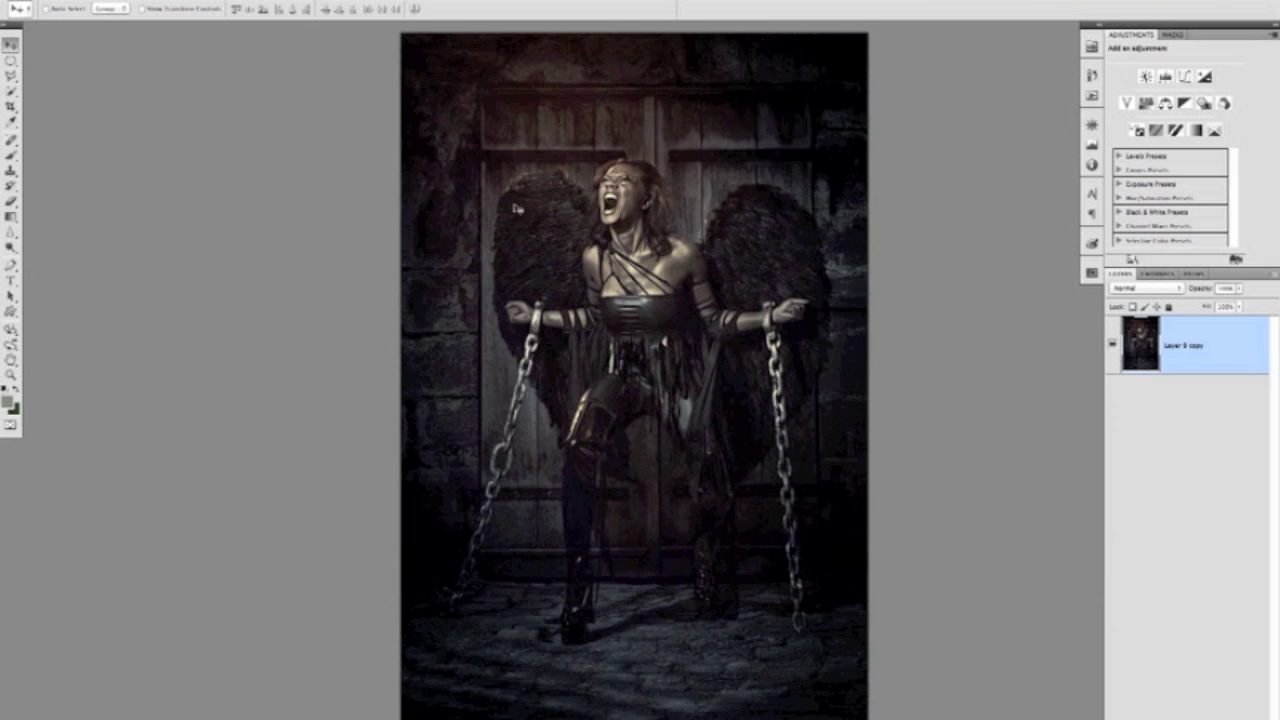
Step: Open the Photoshop application menu to reach Preferences
left_click(55, 0)
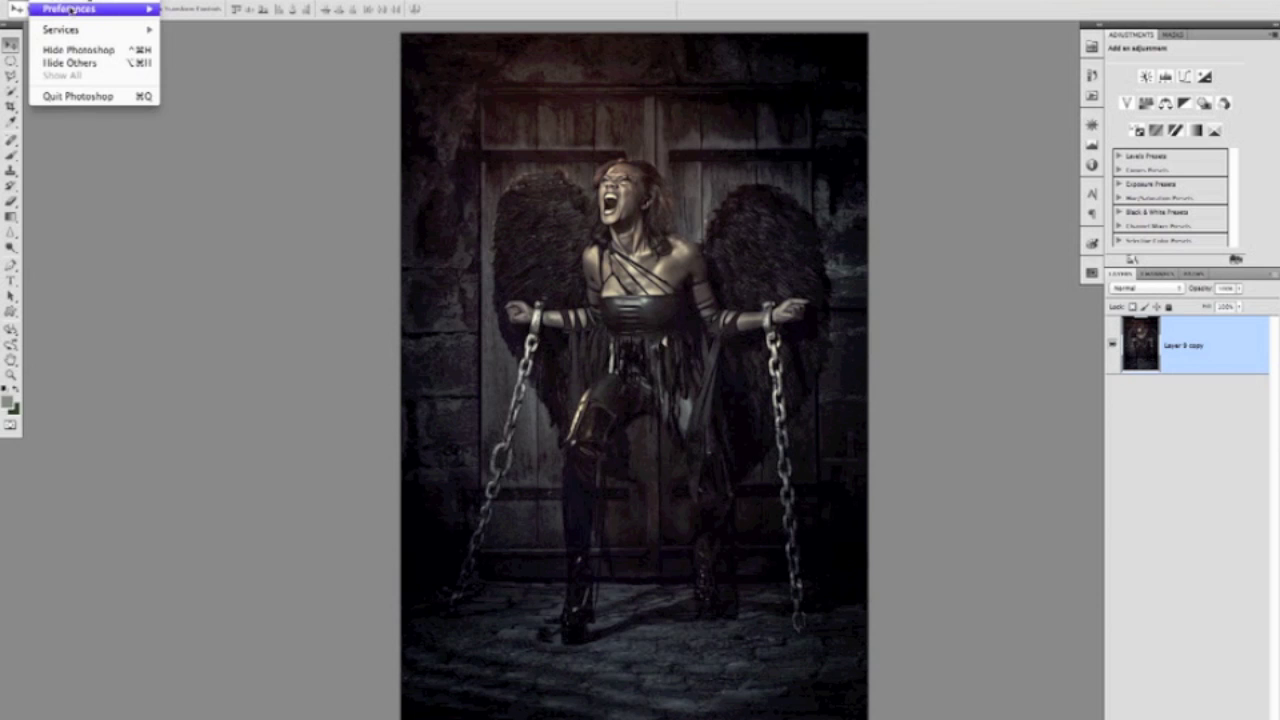
Step: In General preferences, enable History Log saving to a text file and begin choosing its location
mouse_move(139, 10)
left_click(221, 10)
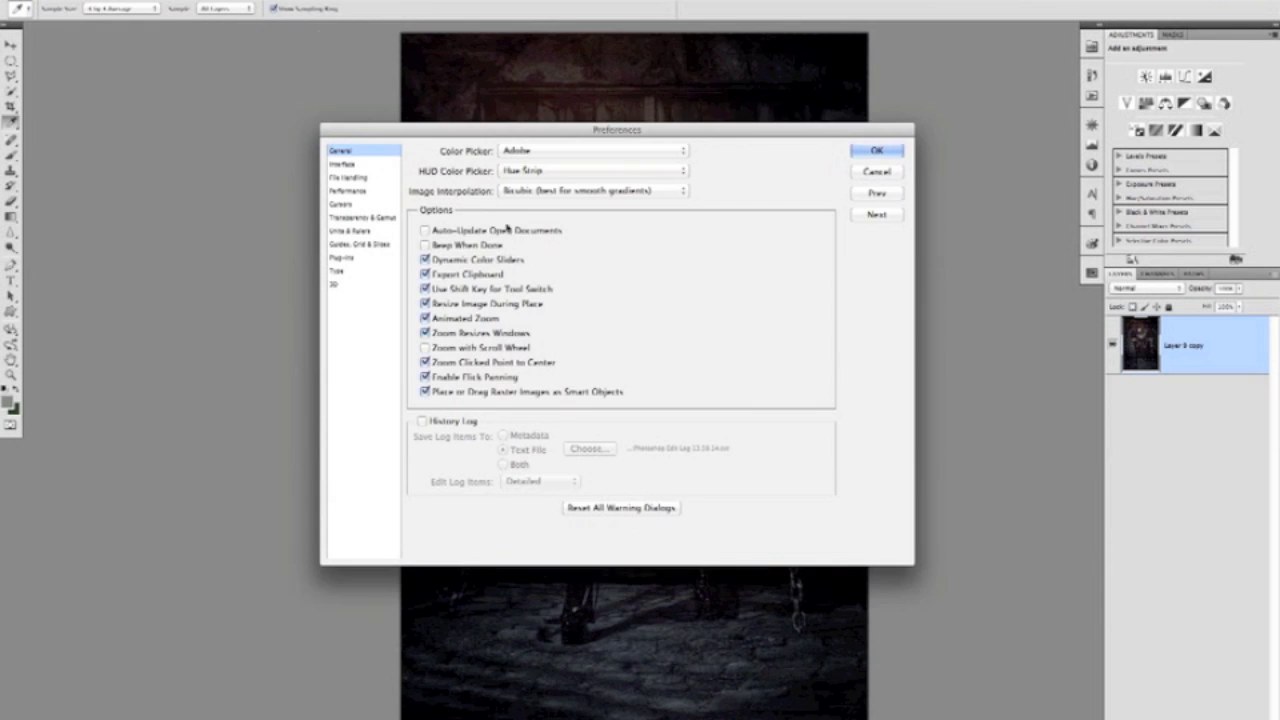
left_click_drag(625, 130, 650, 140)
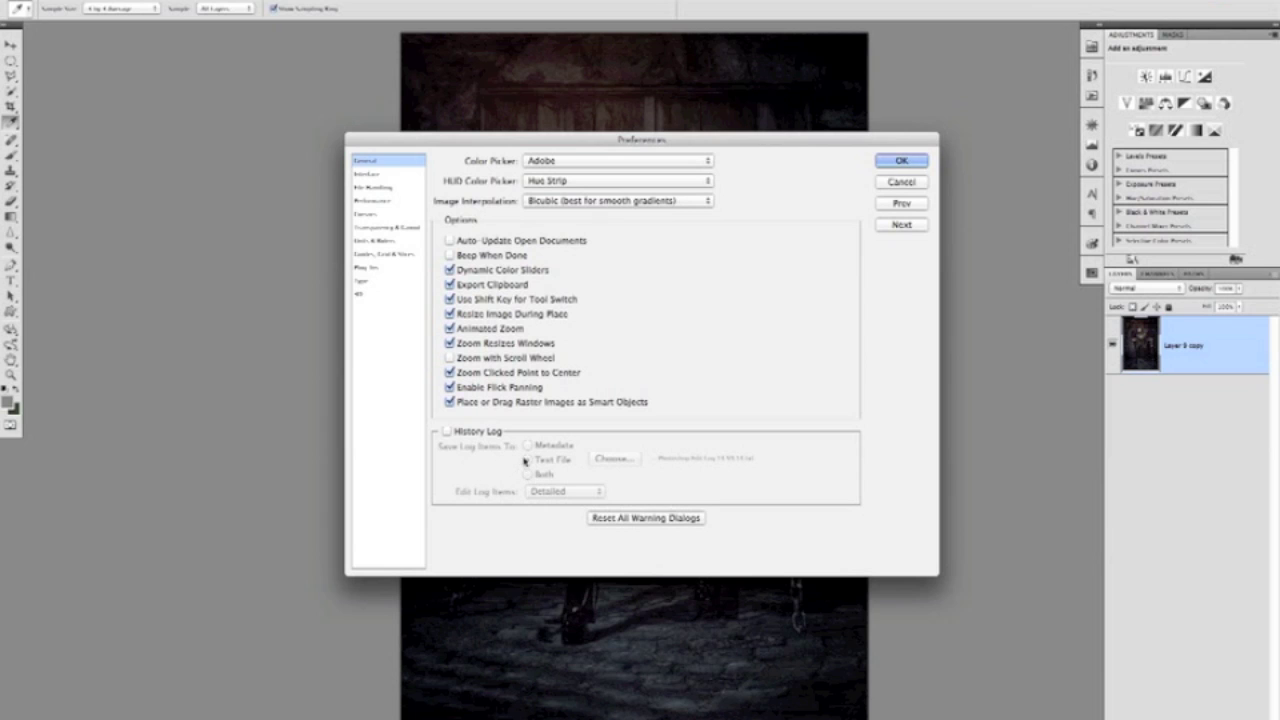
left_click(447, 432)
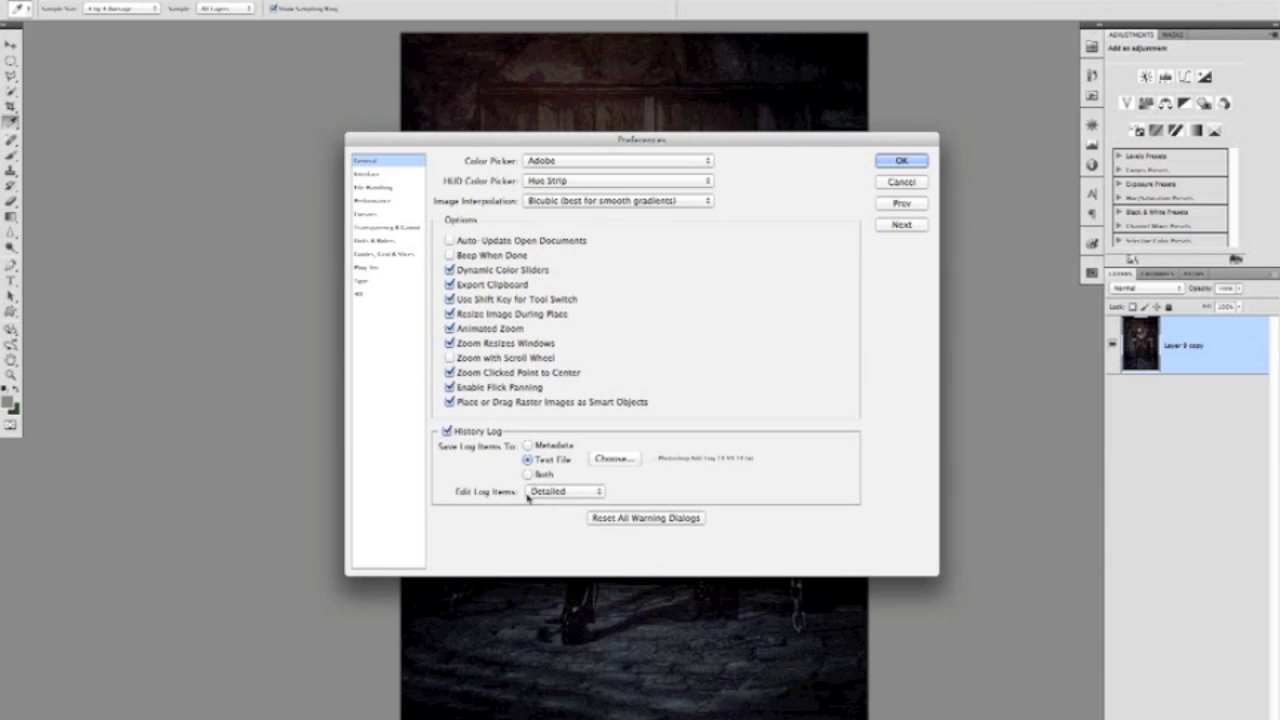
left_click(614, 459)
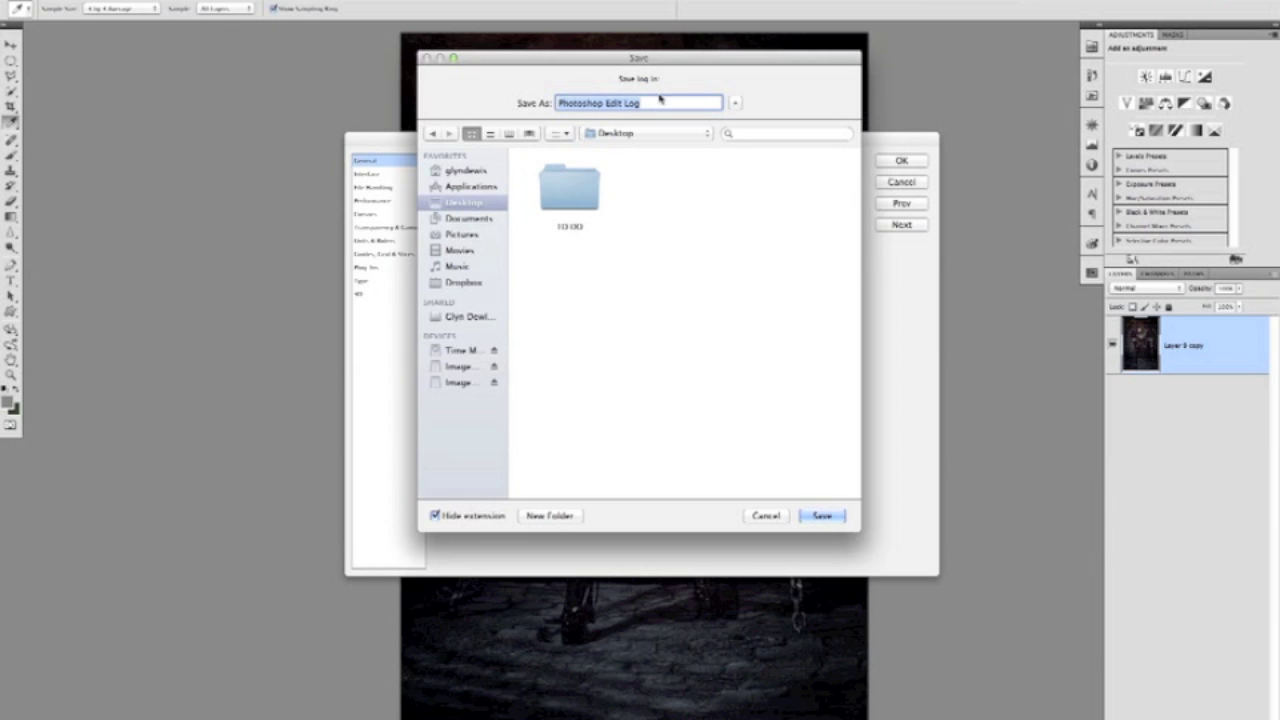
Step: Save the log as 'editing log' on the Desktop and keep Edit Log Items on Detailed
type("e")
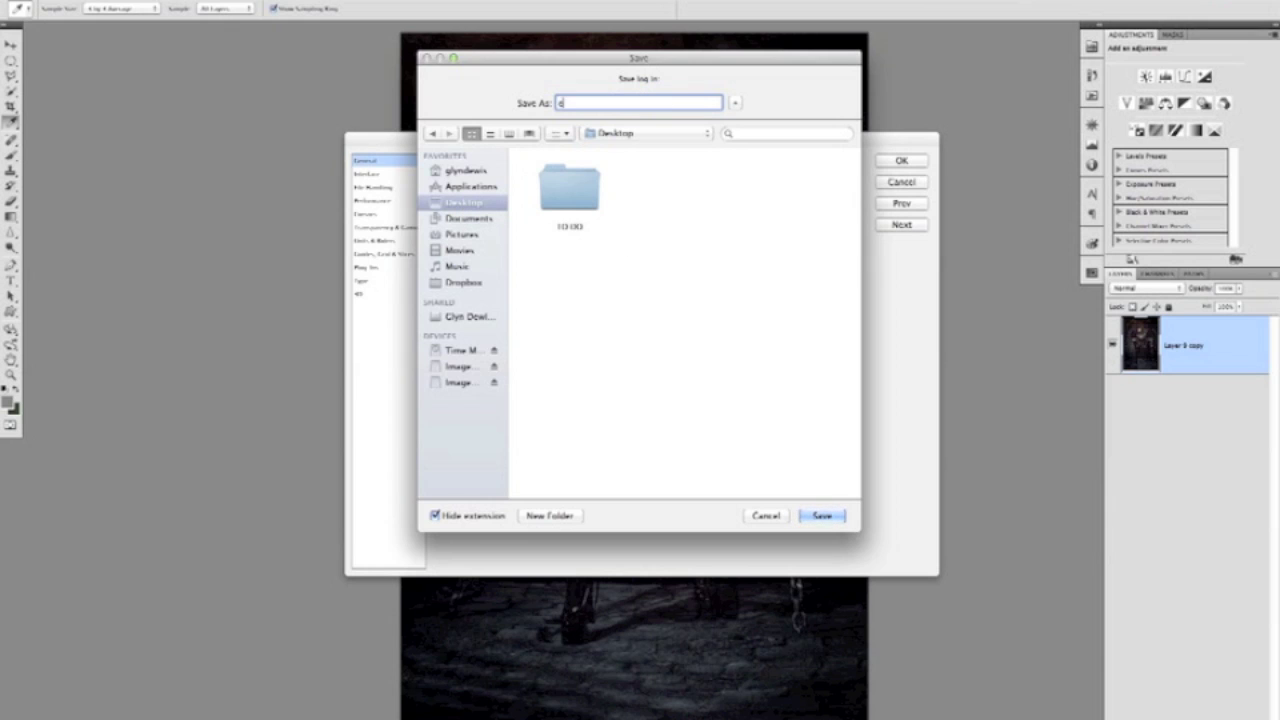
type("diting log")
left_click(820, 516)
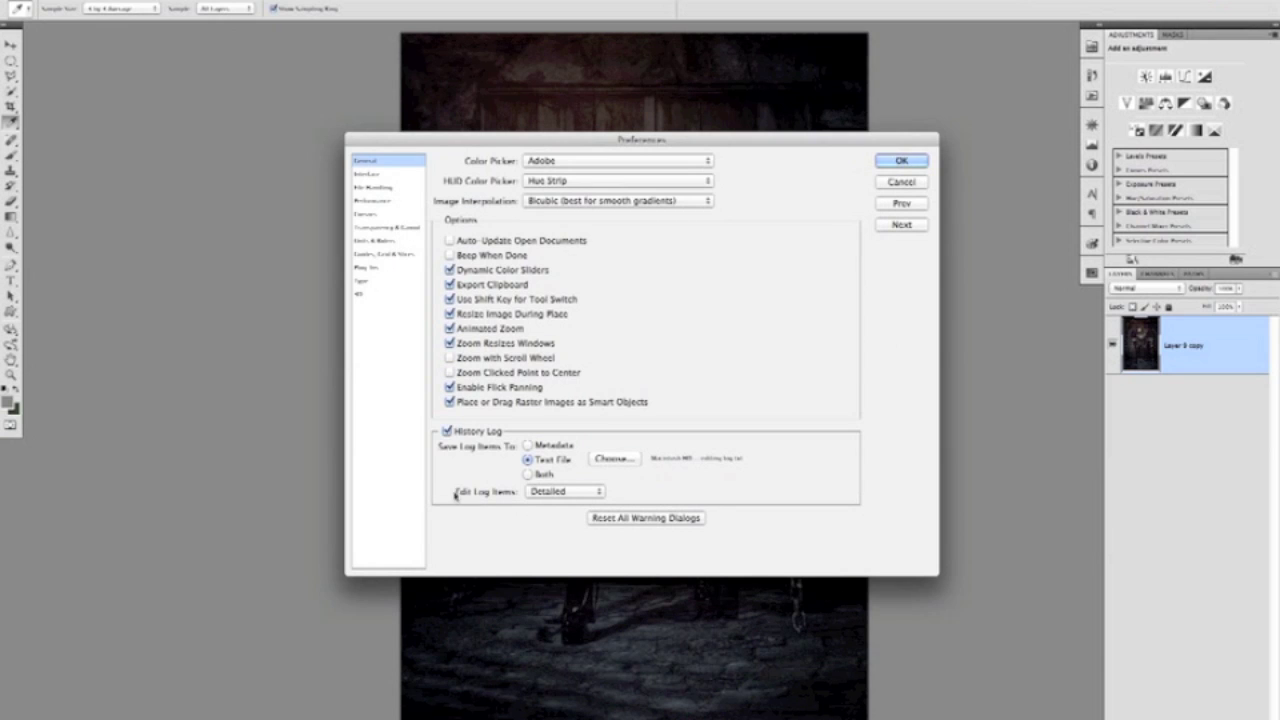
left_click(589, 493)
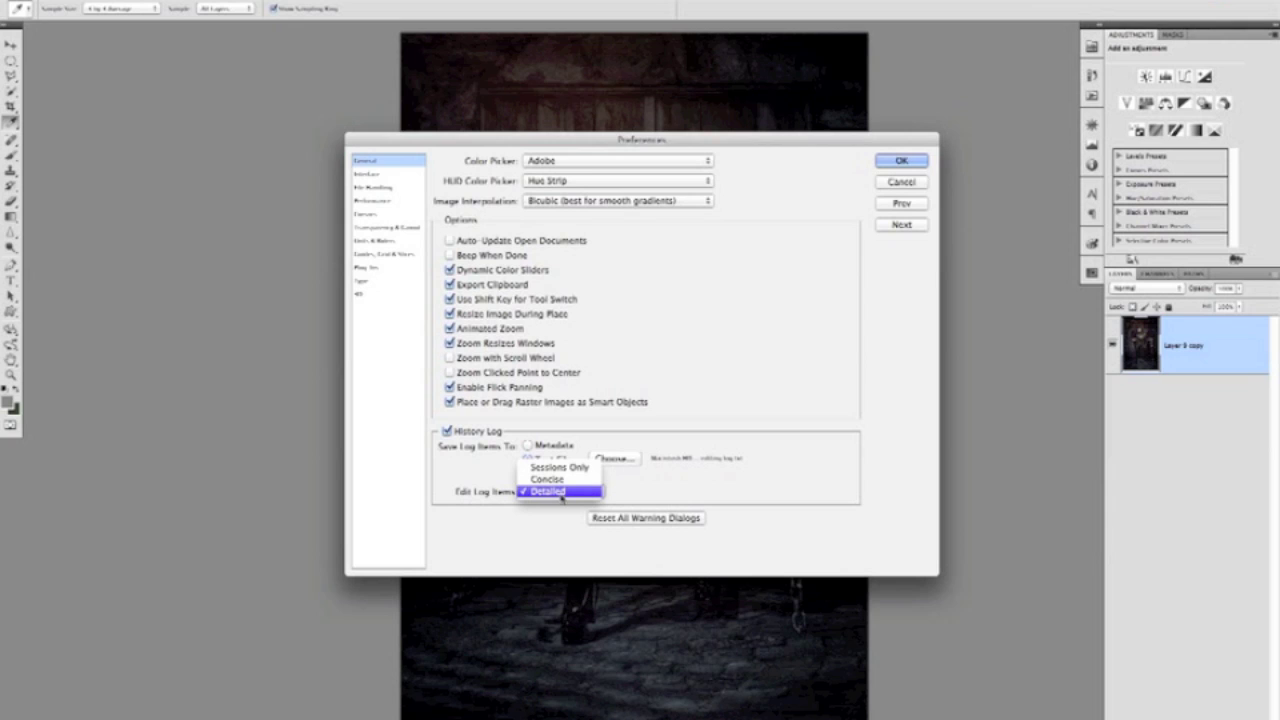
left_click(559, 493)
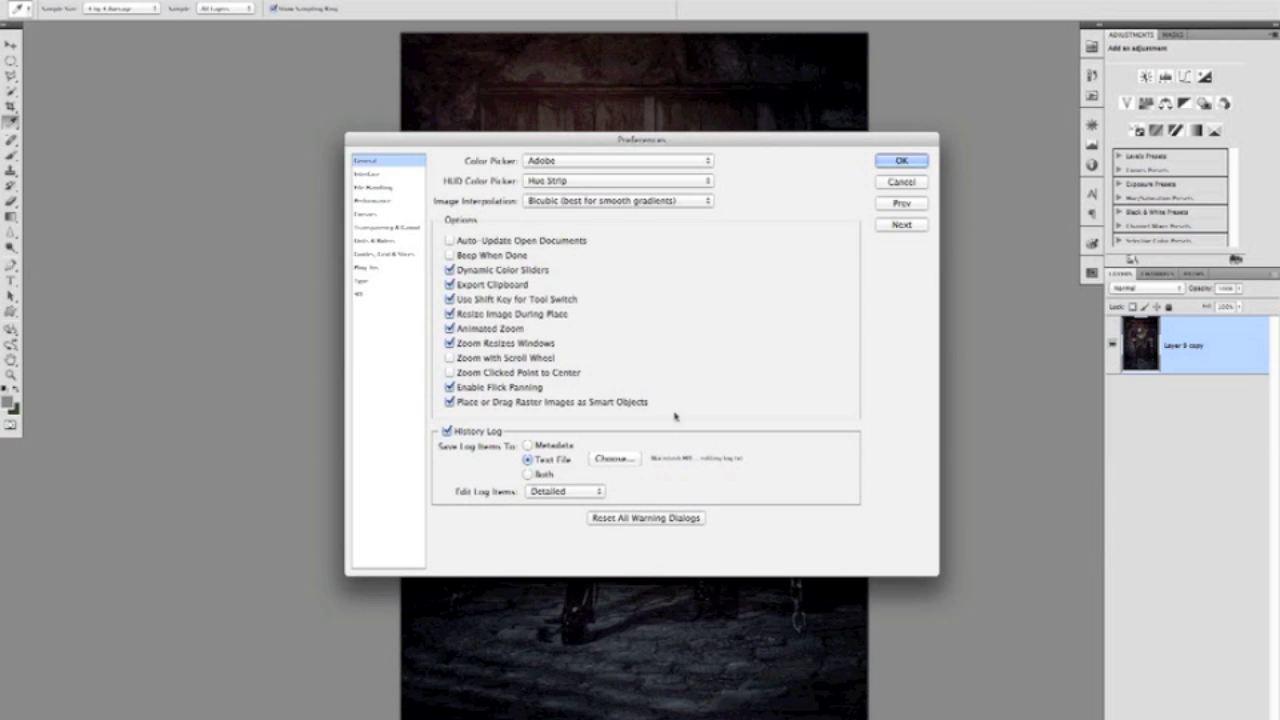
Step: Confirm the preferences, then duplicate Layer 0 copy to create Layer 0 copy 2
left_click(899, 163)
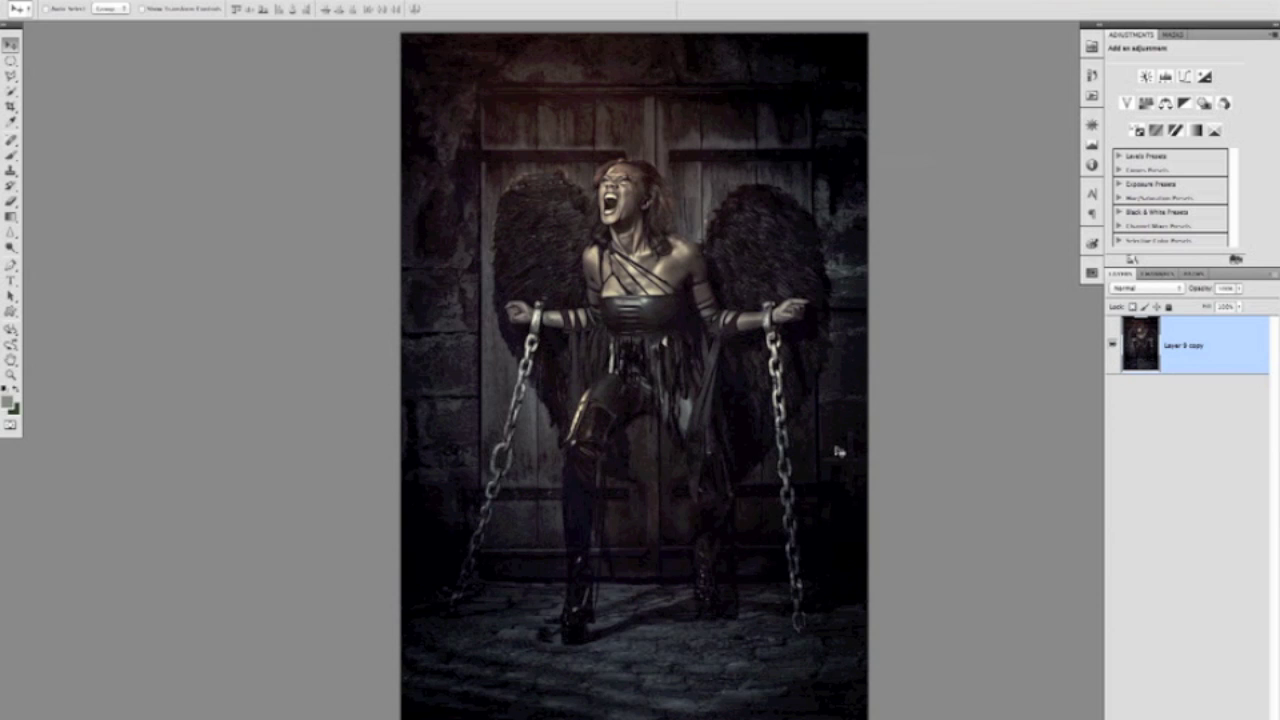
key("ctrl+j")
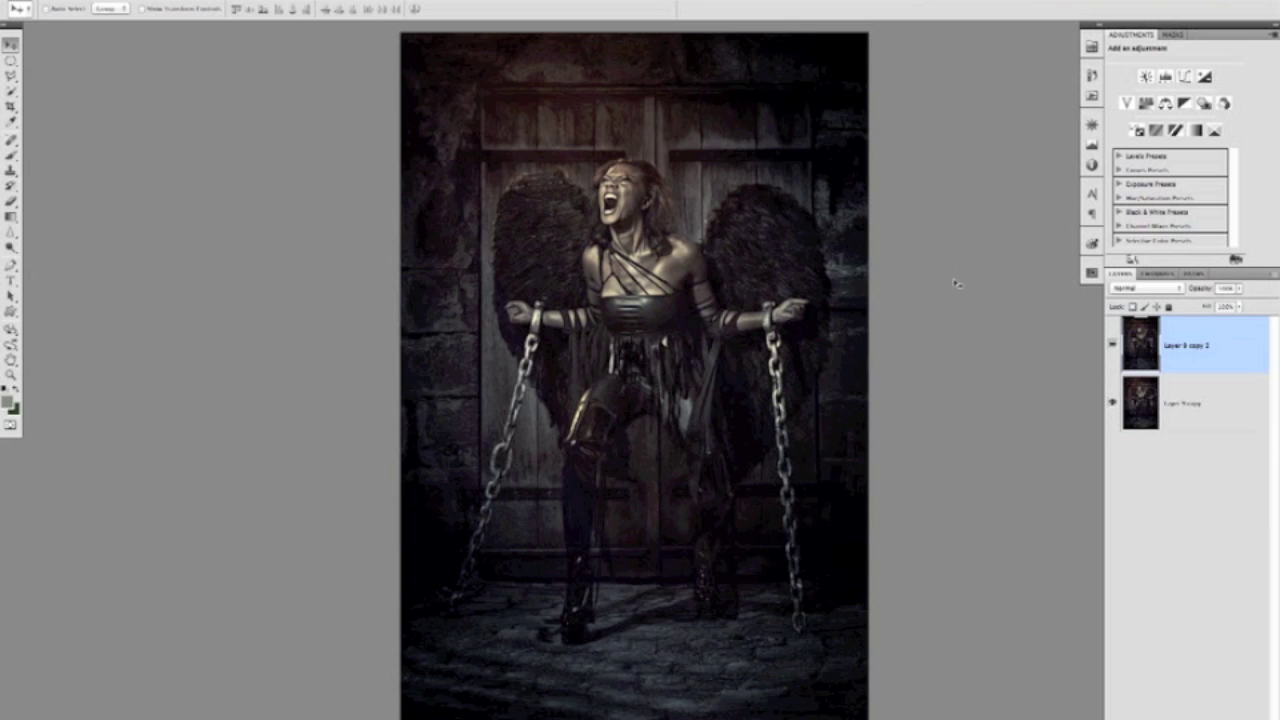
Step: Add a Black & White adjustment at about 57% opacity and stamp visible layers into Layer 1
left_click_drag(922, 254, 956, 246)
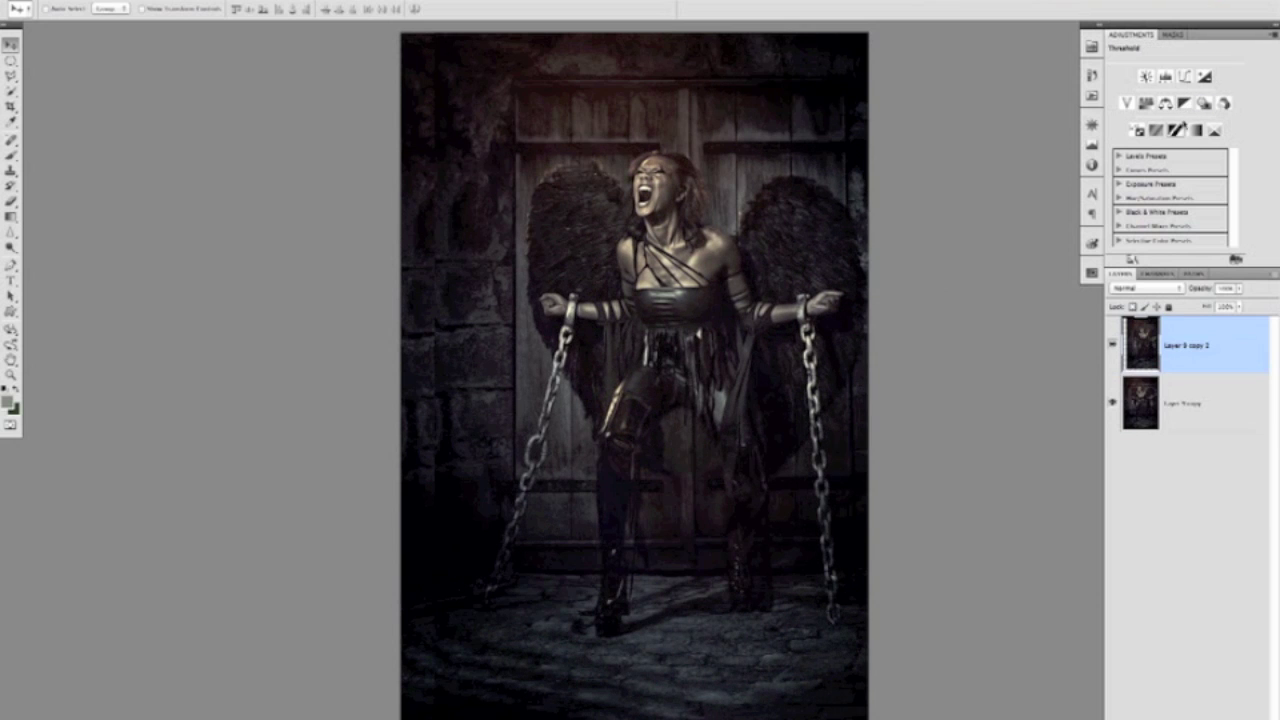
key("ctrl+z")
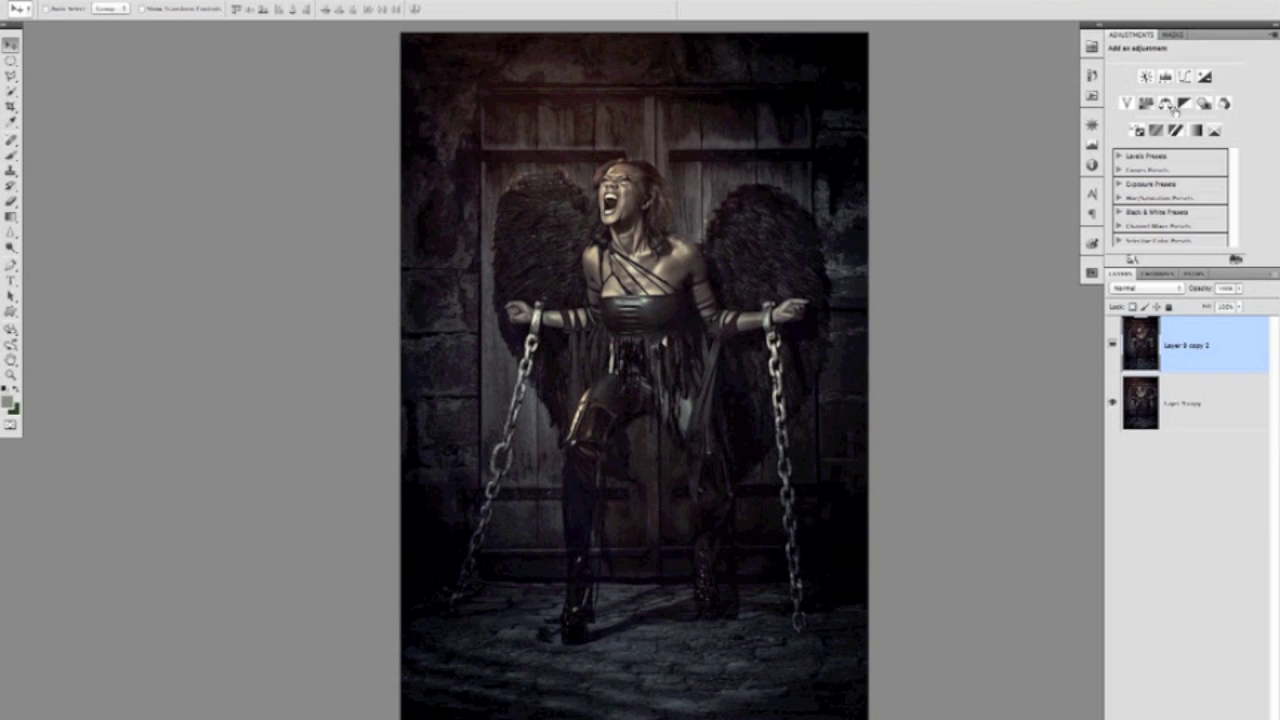
left_click(1184, 104)
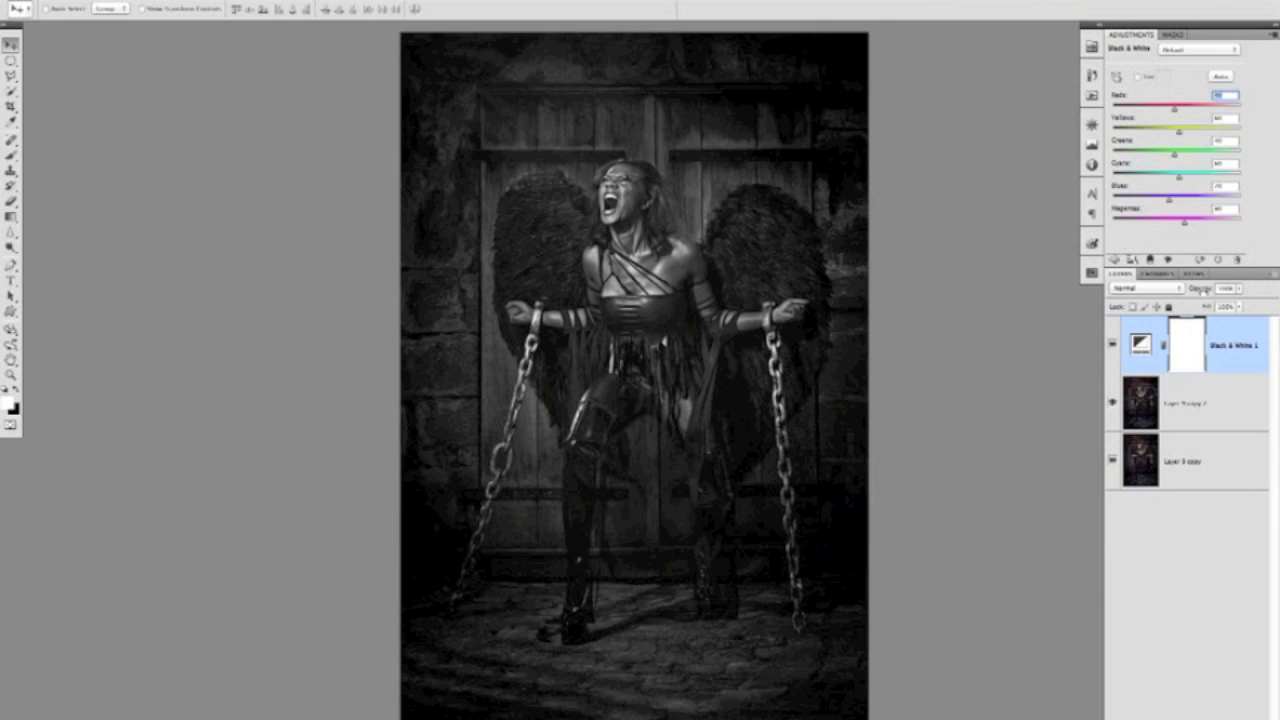
left_click_drag(1200, 289, 971, 290)
left_click(1113, 260)
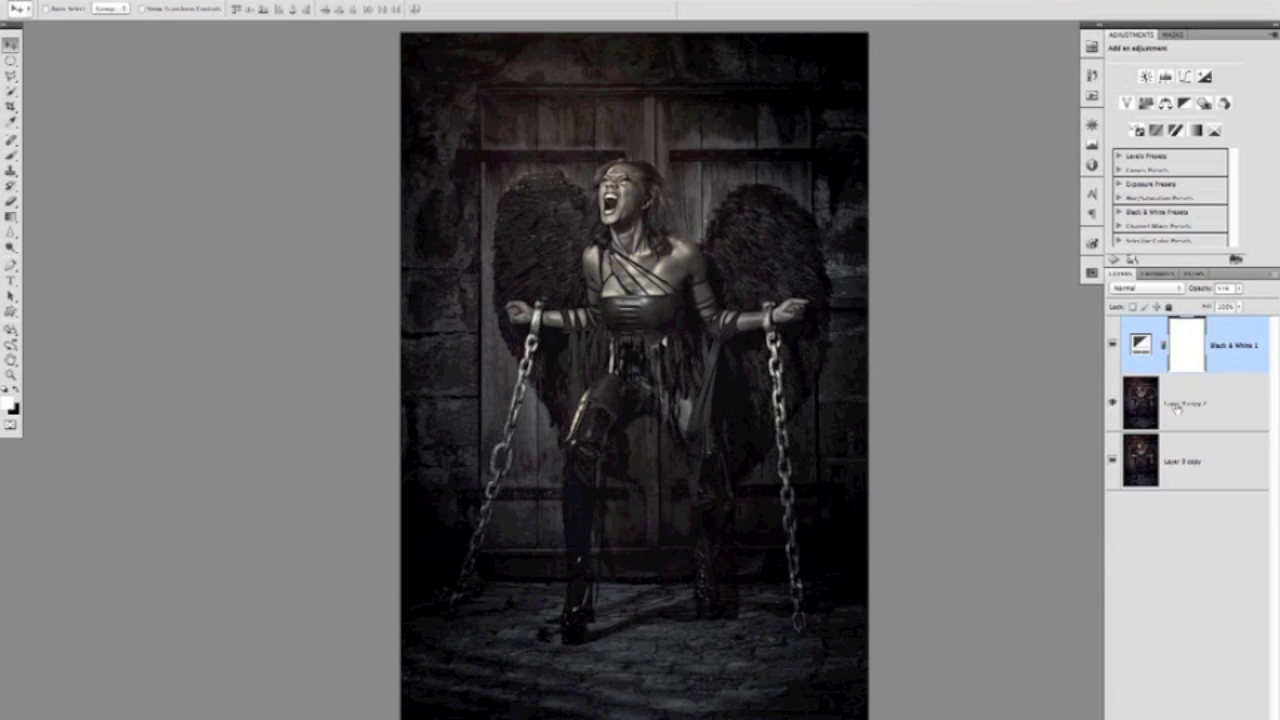
key("ctrl+shift+alt+e")
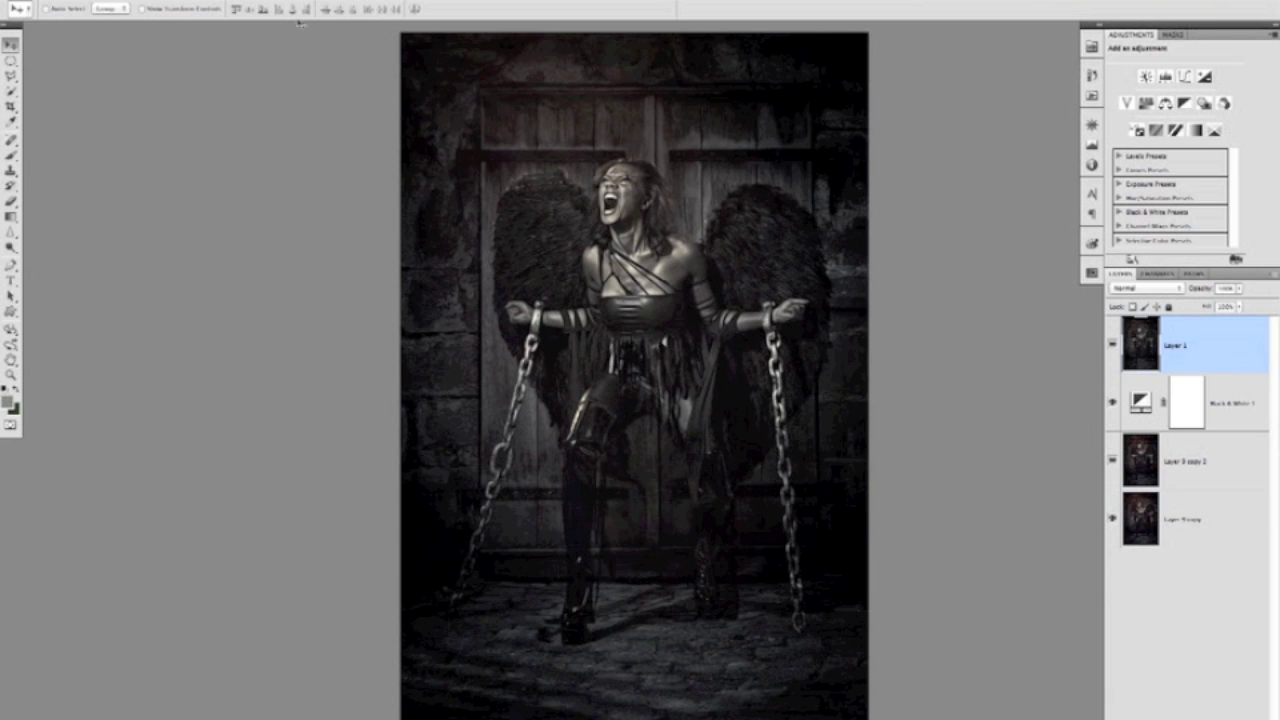
Step: Apply Unsharp Mask to Layer 1 with 70% amount and a 50-pixel radius
left_click(285, 0)
mouse_move(330, 187)
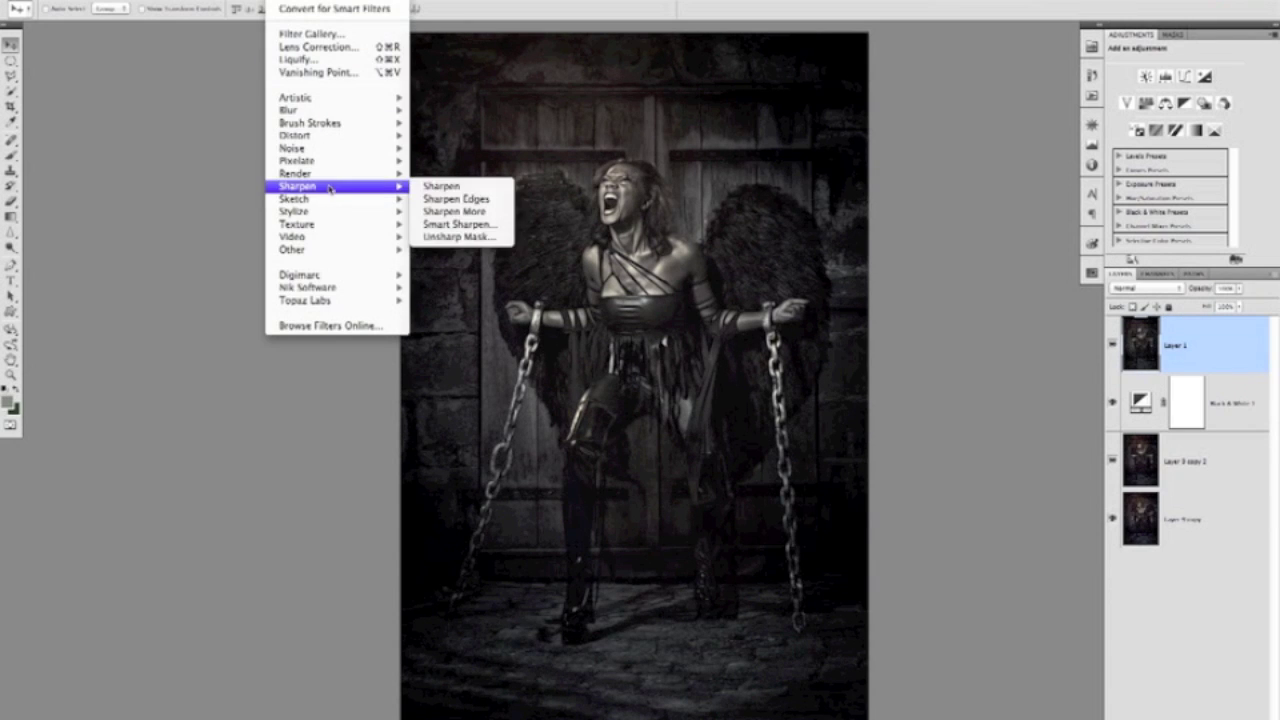
left_click(443, 237)
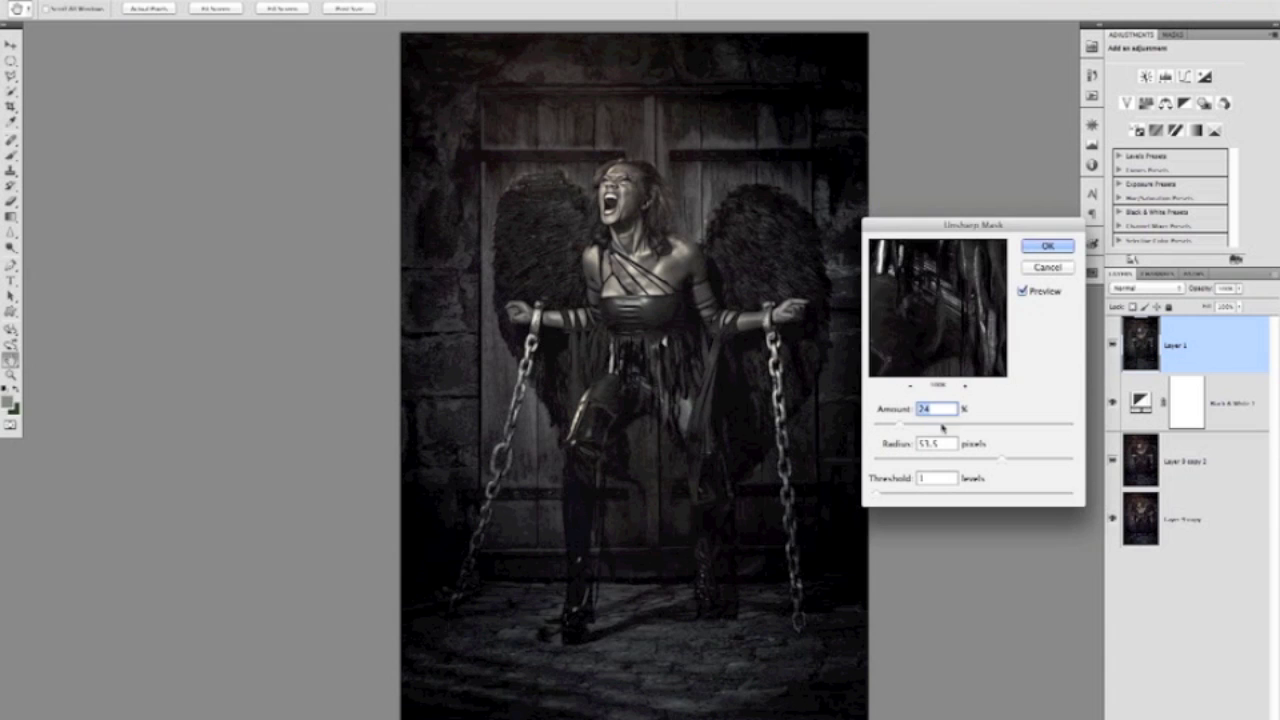
type("70")
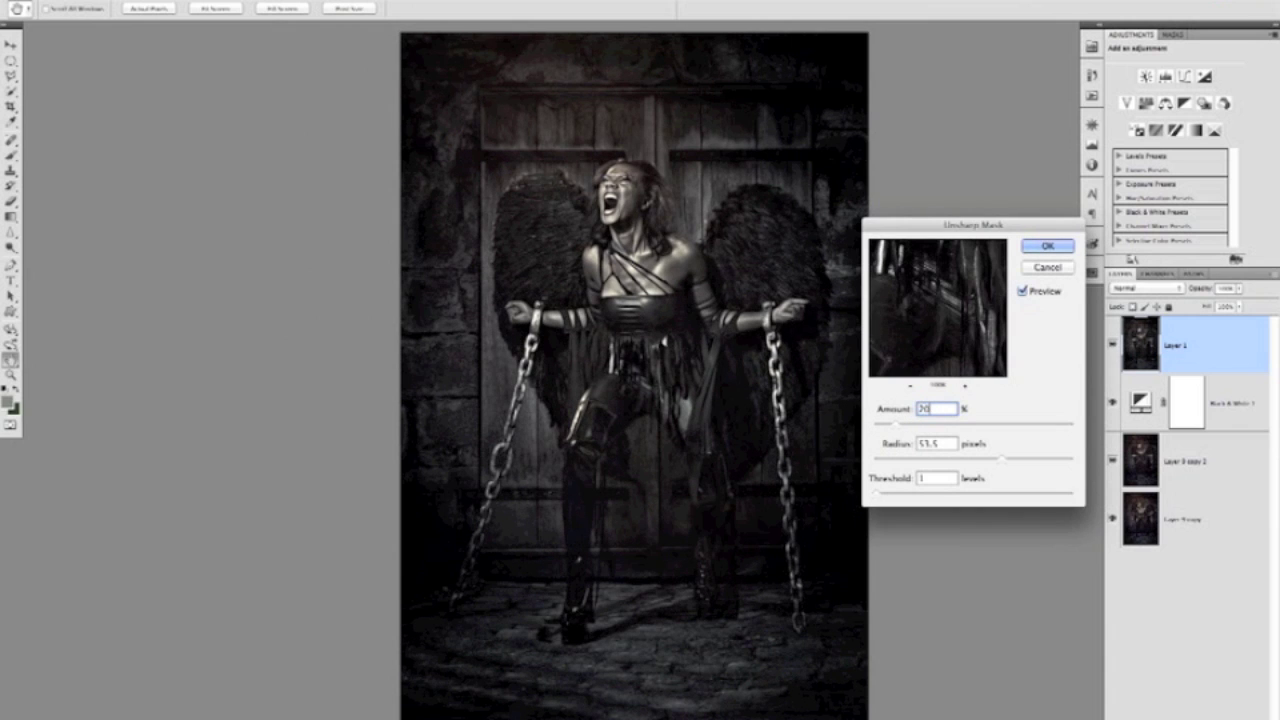
key("Tab")
type("50")
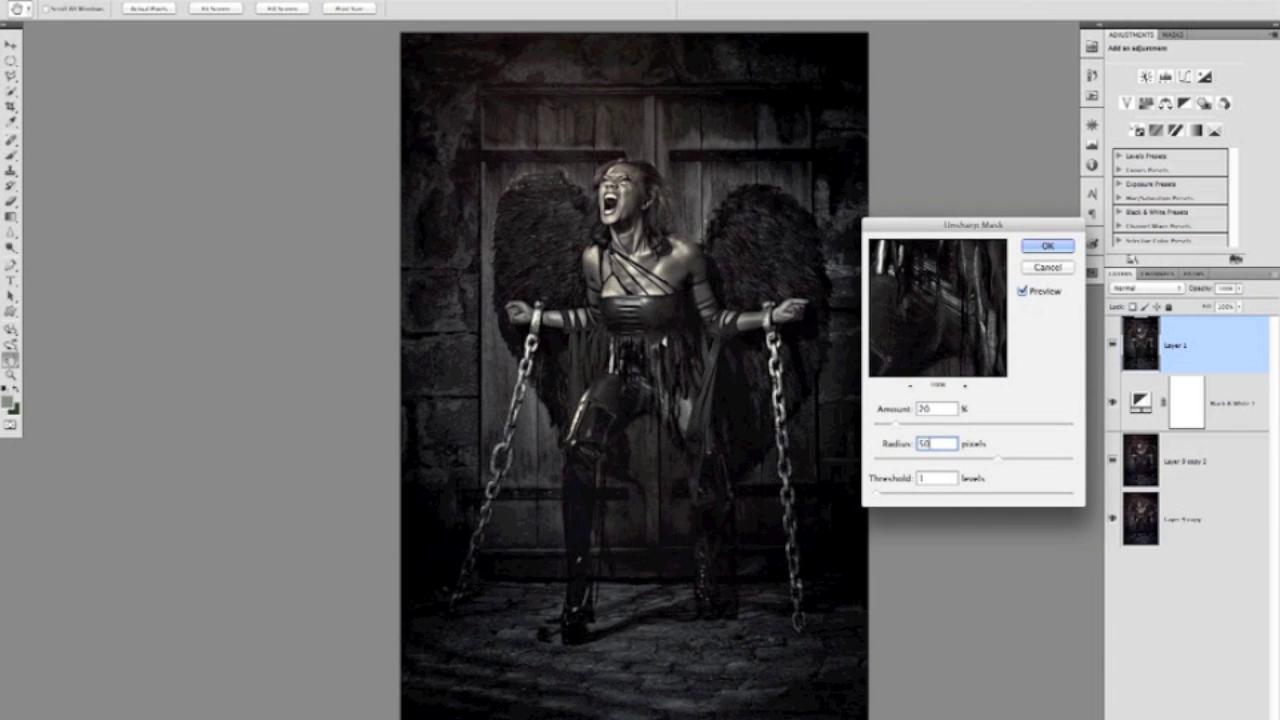
left_click(1042, 249)
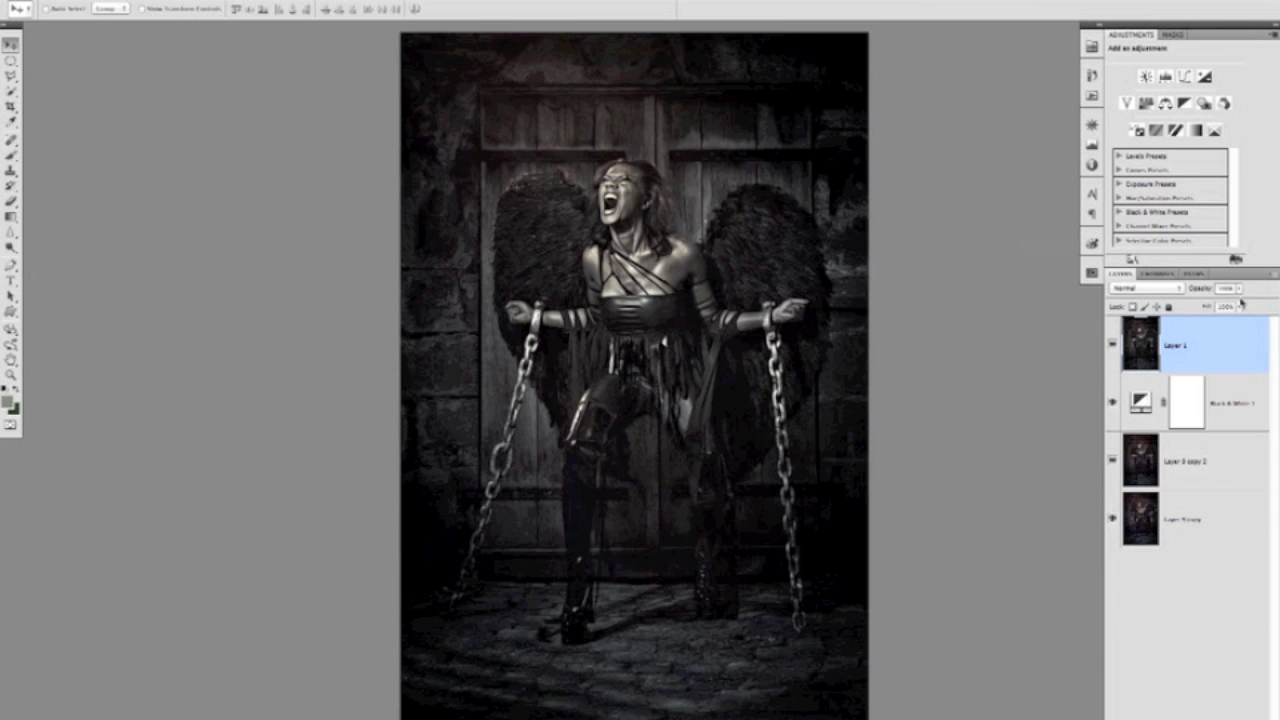
Step: Flatten the image, save it as chained.tif on the Desktop with LZW compression, and close it
left_click(1273, 273)
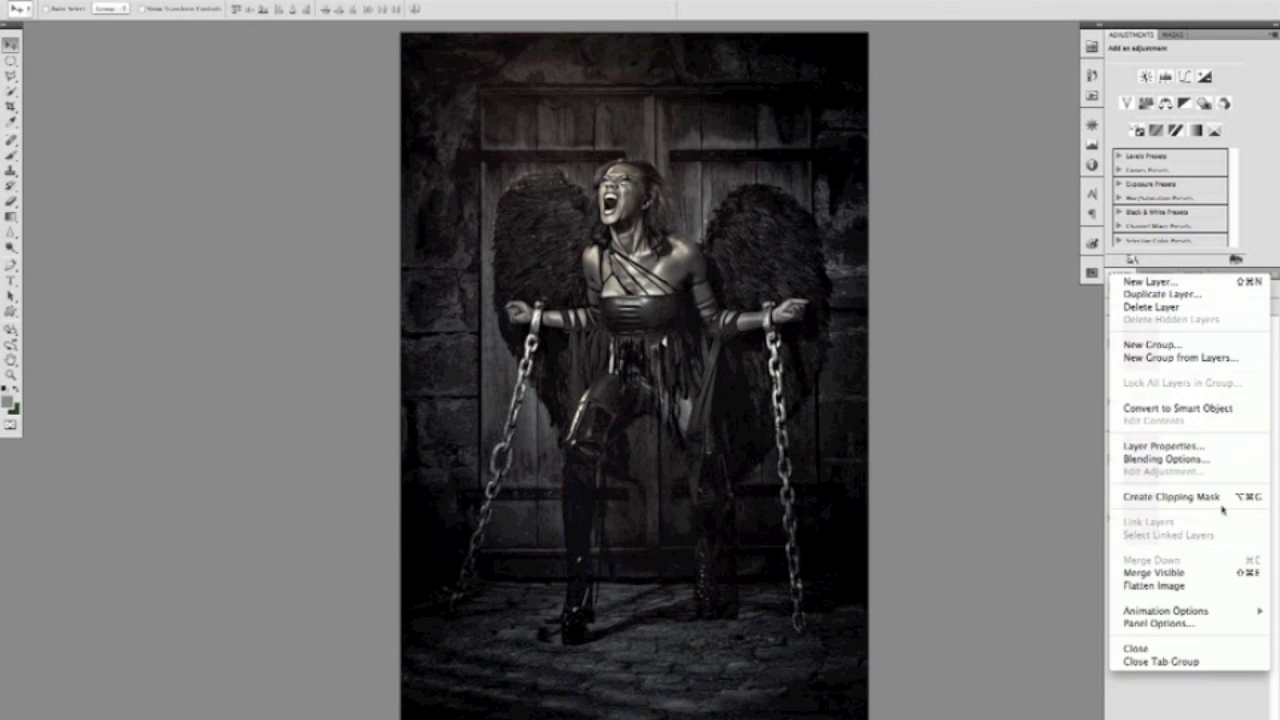
left_click(1200, 590)
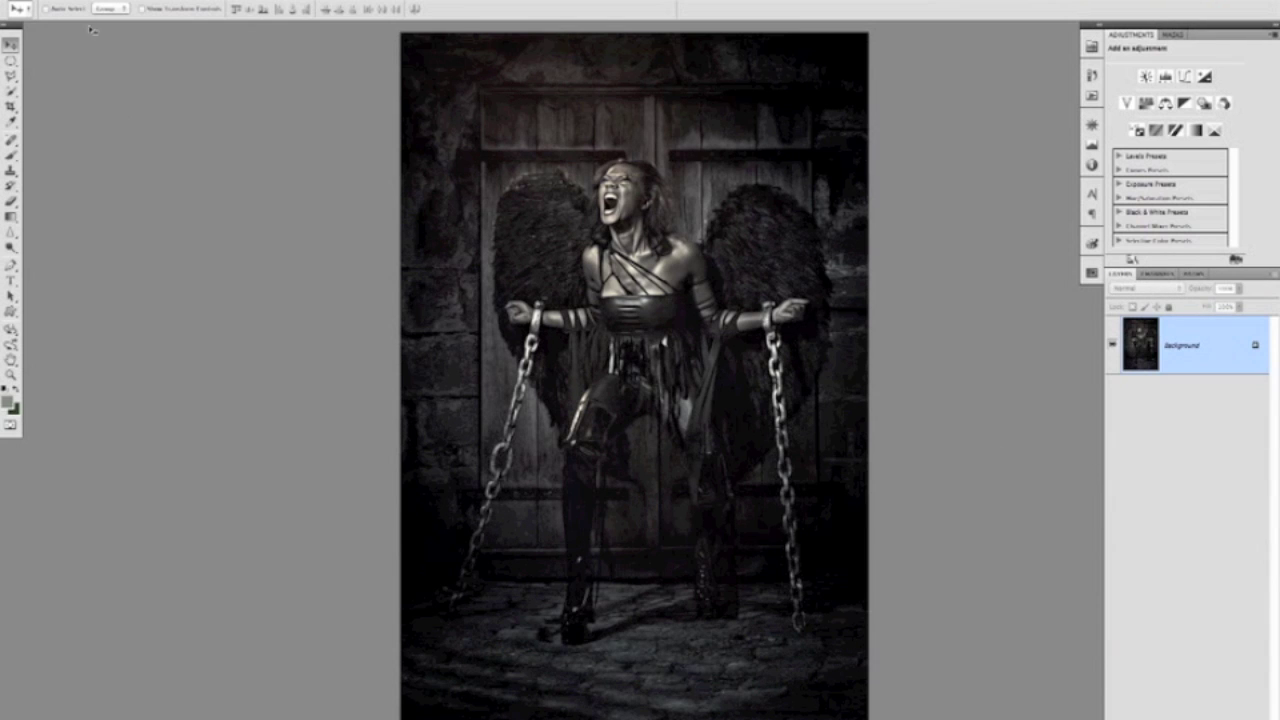
left_click(110, 2)
left_click(157, 172)
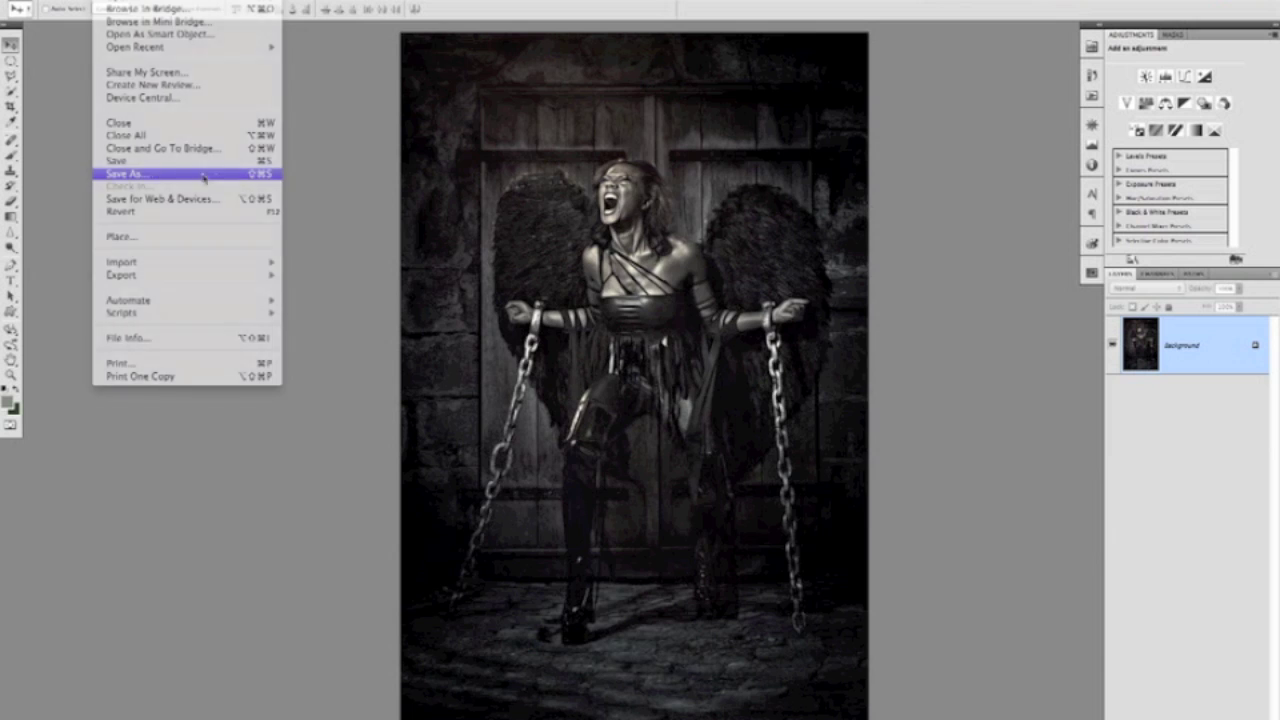
type("chained.tif")
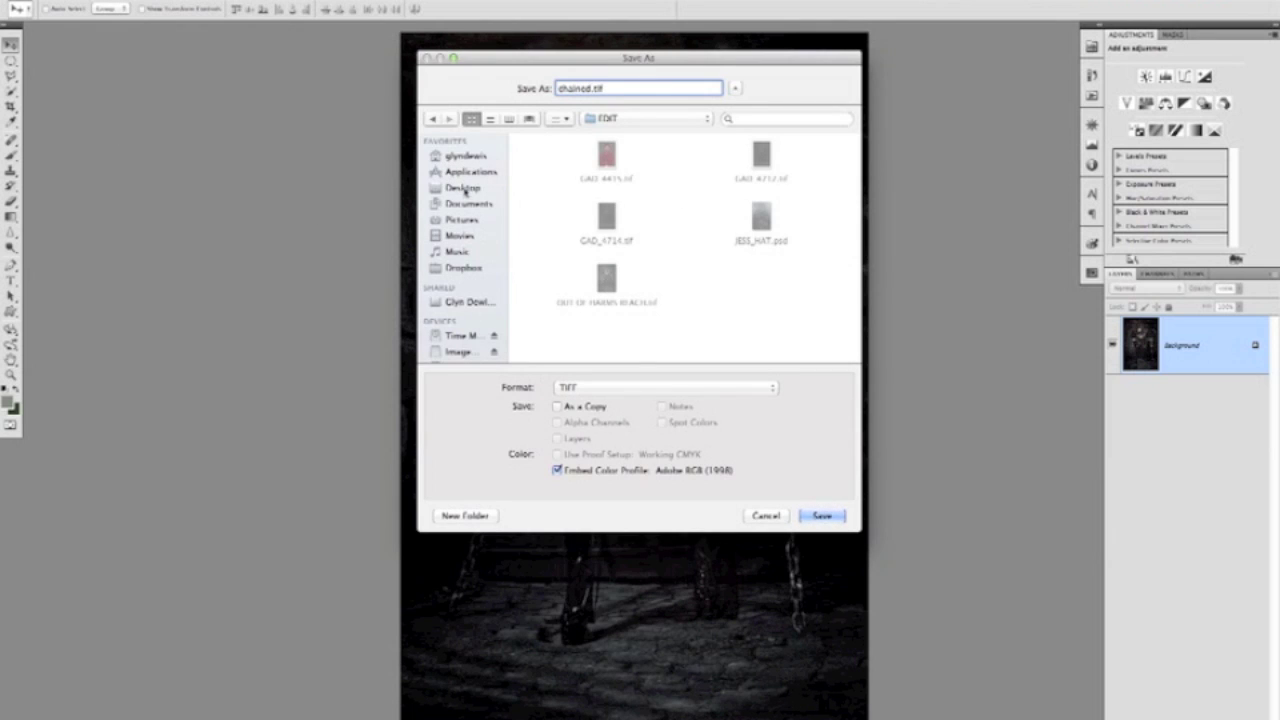
left_click(466, 189)
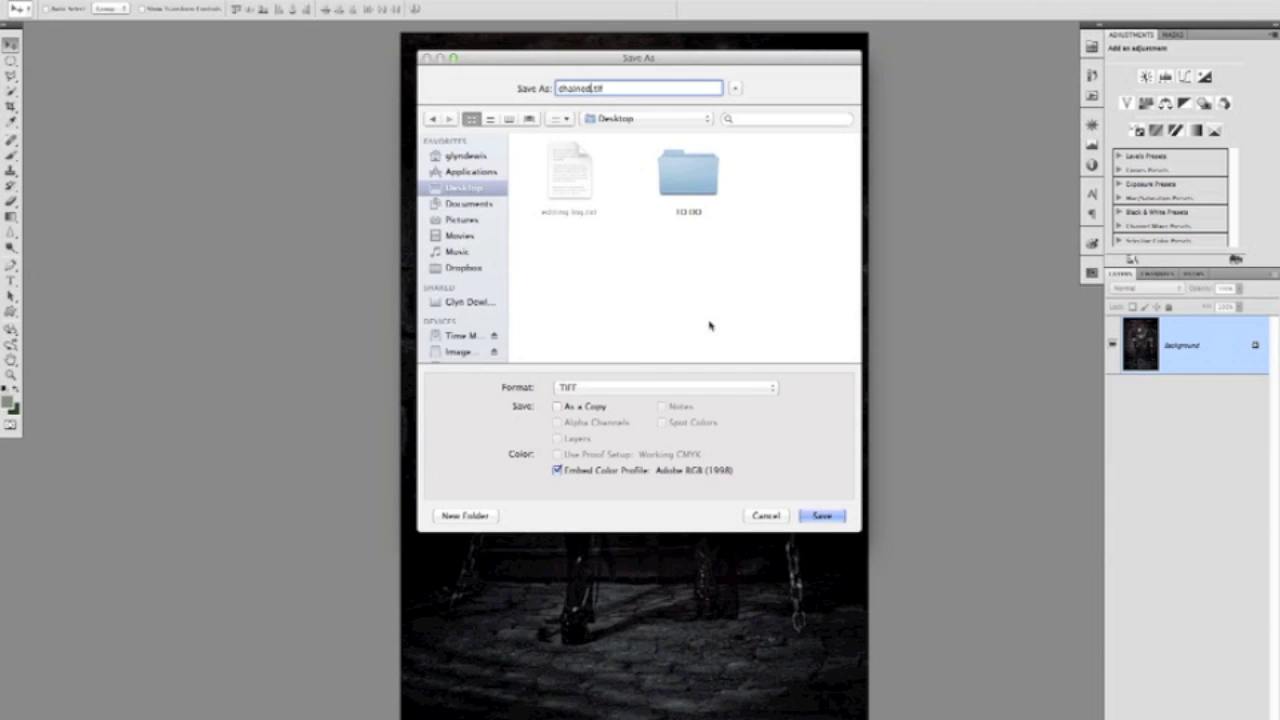
left_click(825, 517)
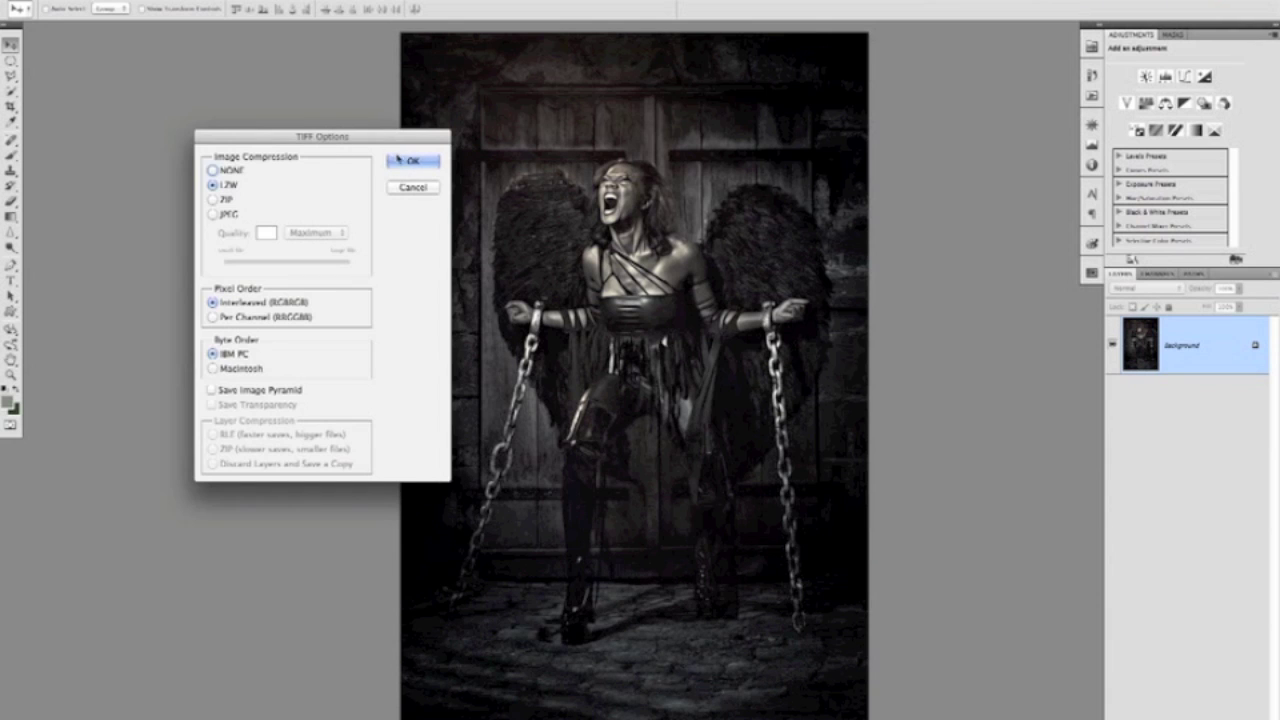
left_click(400, 160)
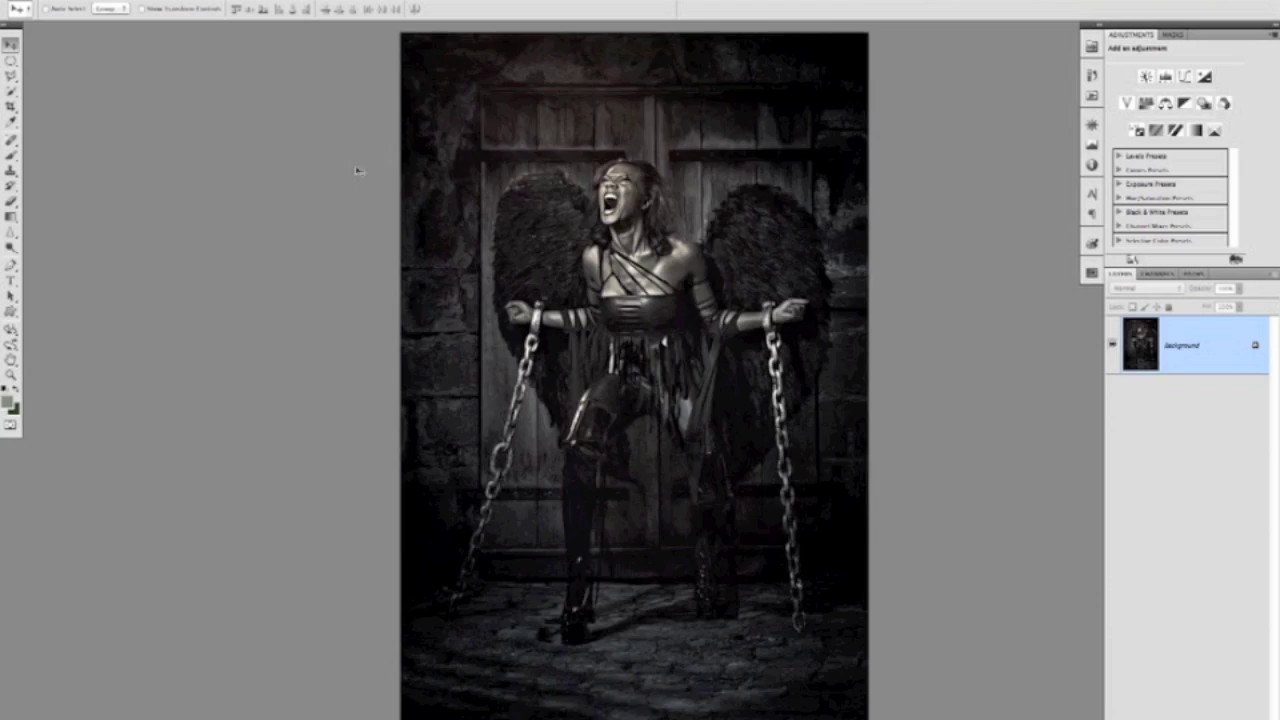
key("super+w")
Step: Quit Photoshop and open editing log.txt in an enlarged TextEdit window
key("super+q")
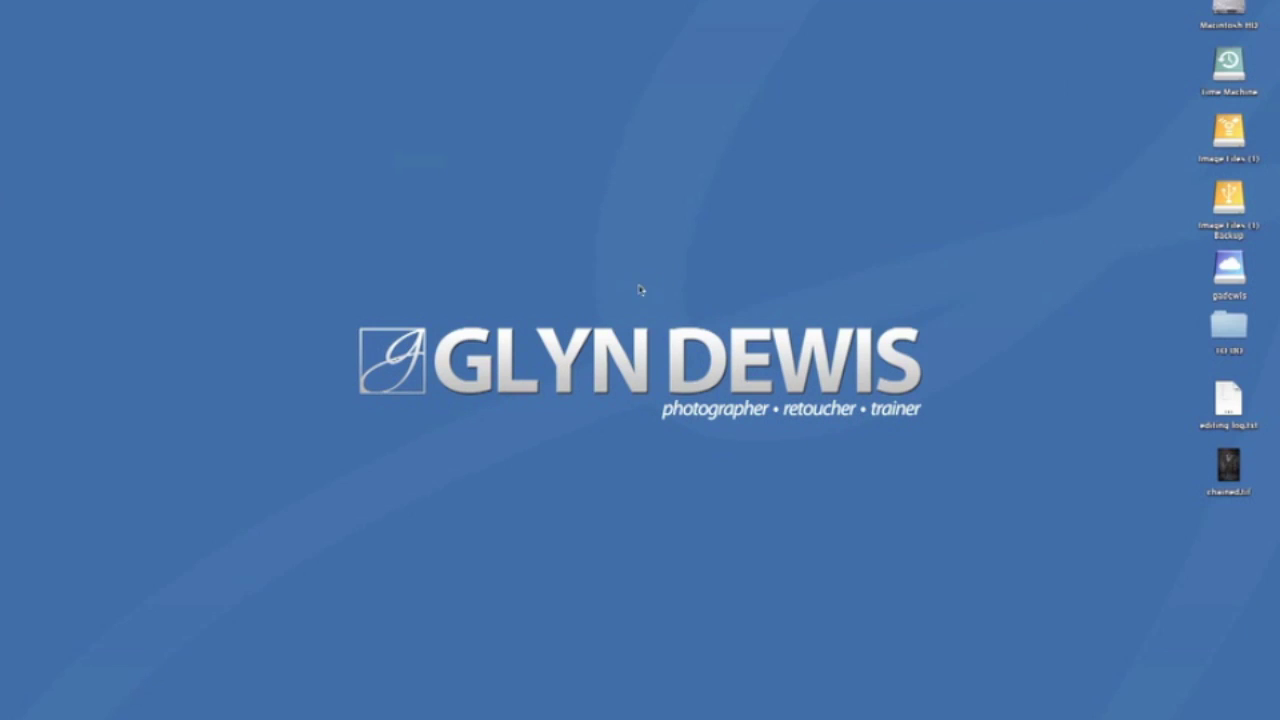
double_click(1224, 405)
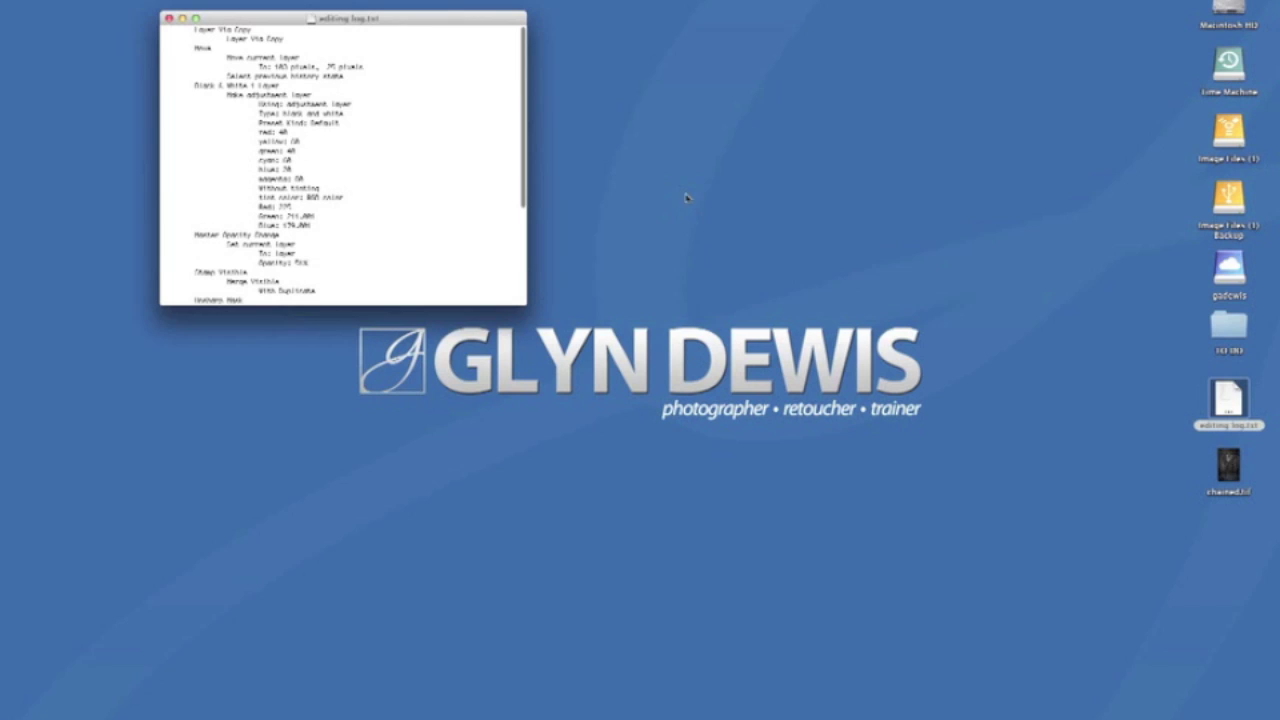
left_click_drag(449, 14, 553, 3)
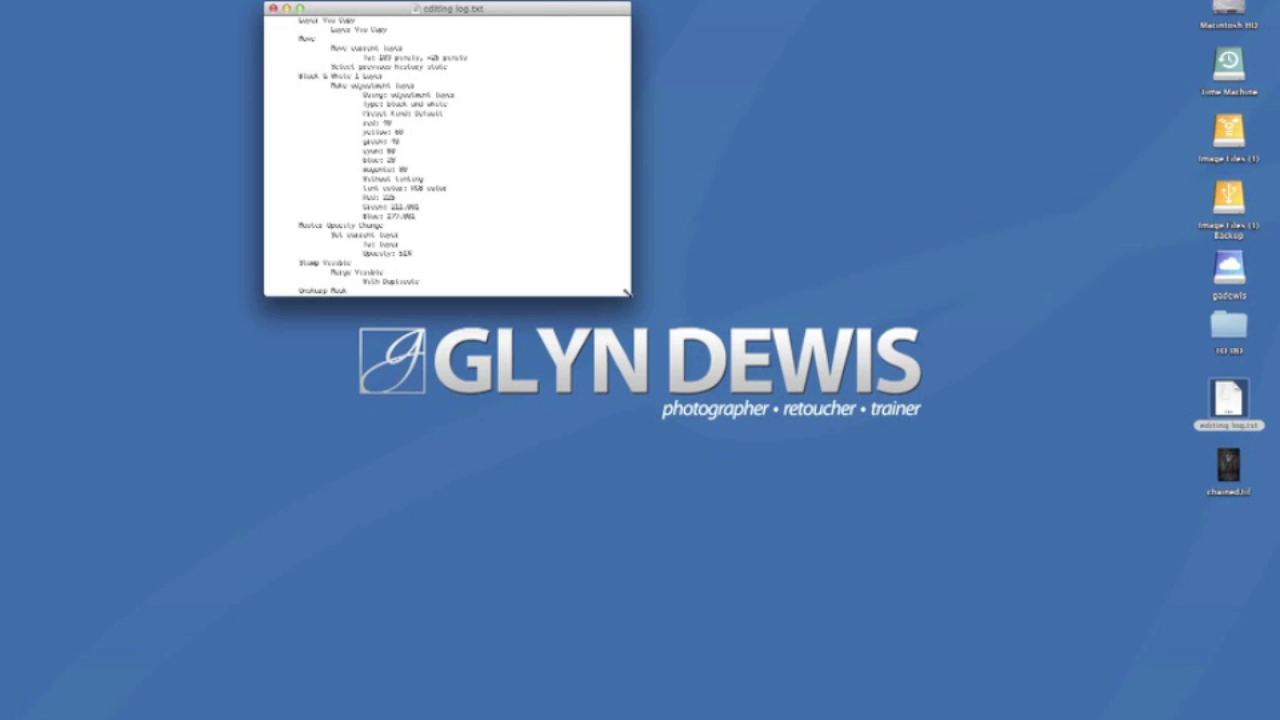
left_click_drag(629, 292, 915, 578)
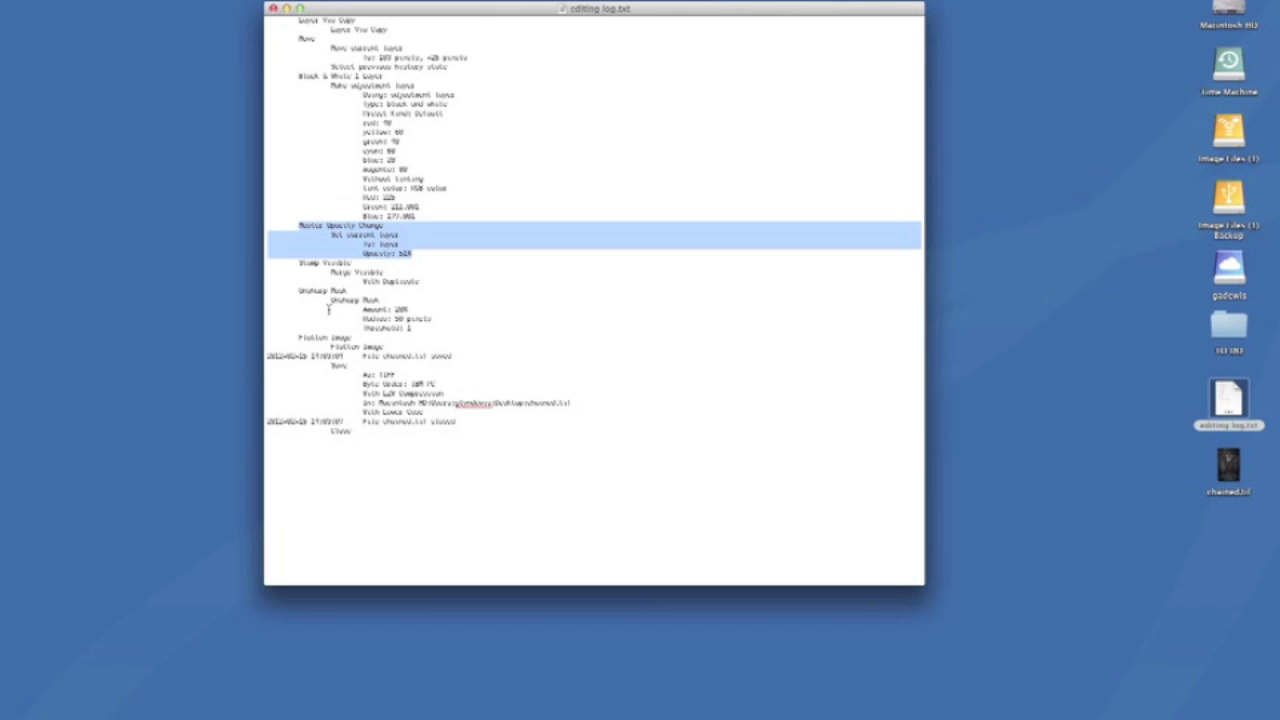
Step: Select the Unsharp Mask entries in the log, then close the log
left_click_drag(297, 290, 424, 329)
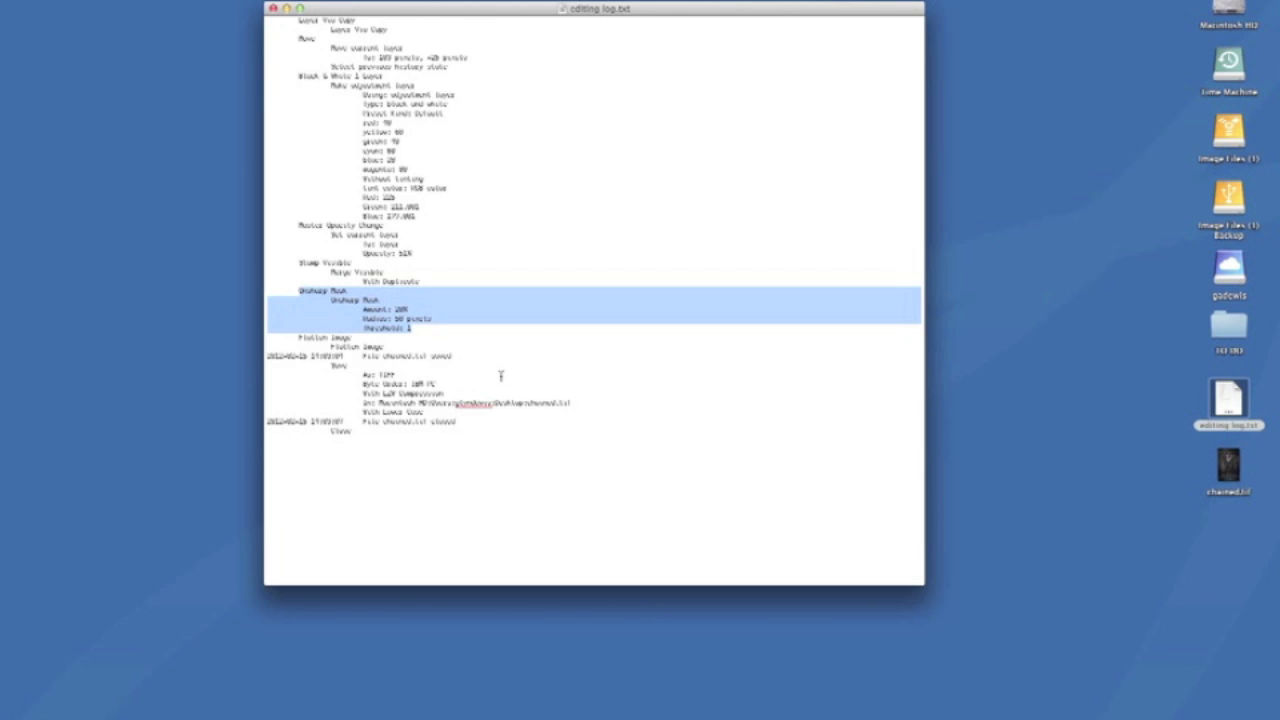
left_click_drag(537, 11, 599, 29)
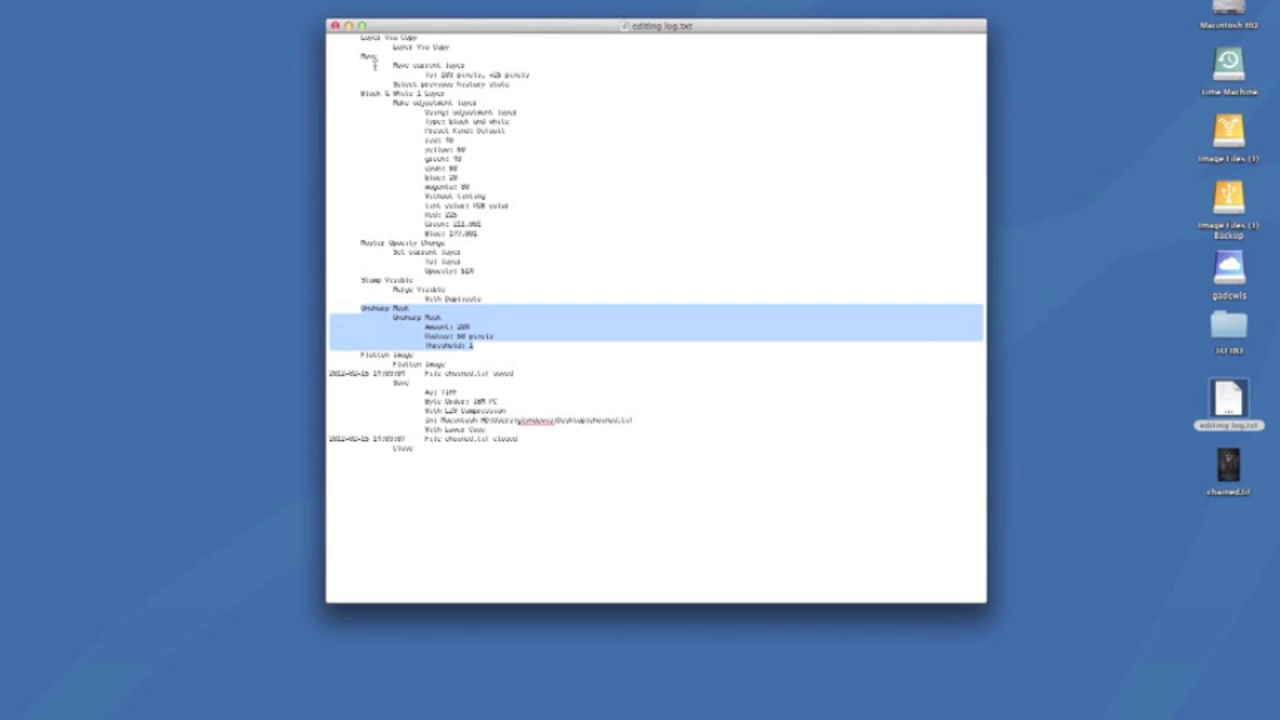
left_click(335, 26)
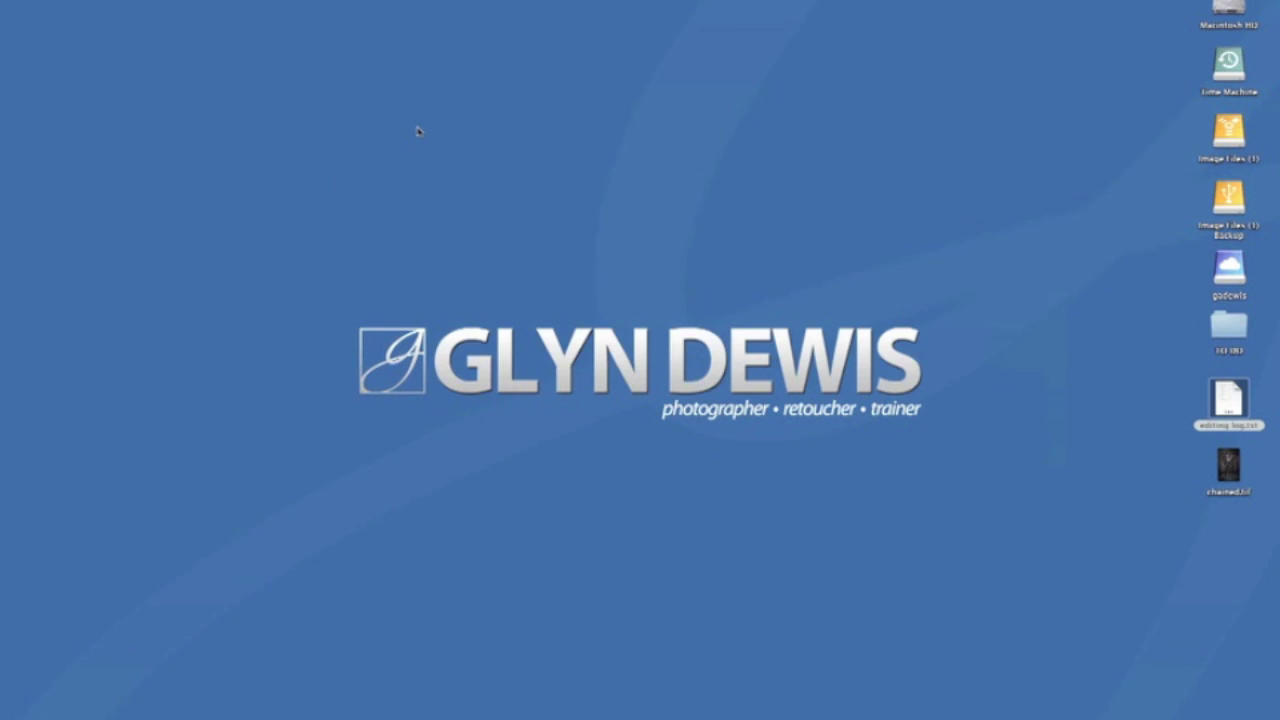